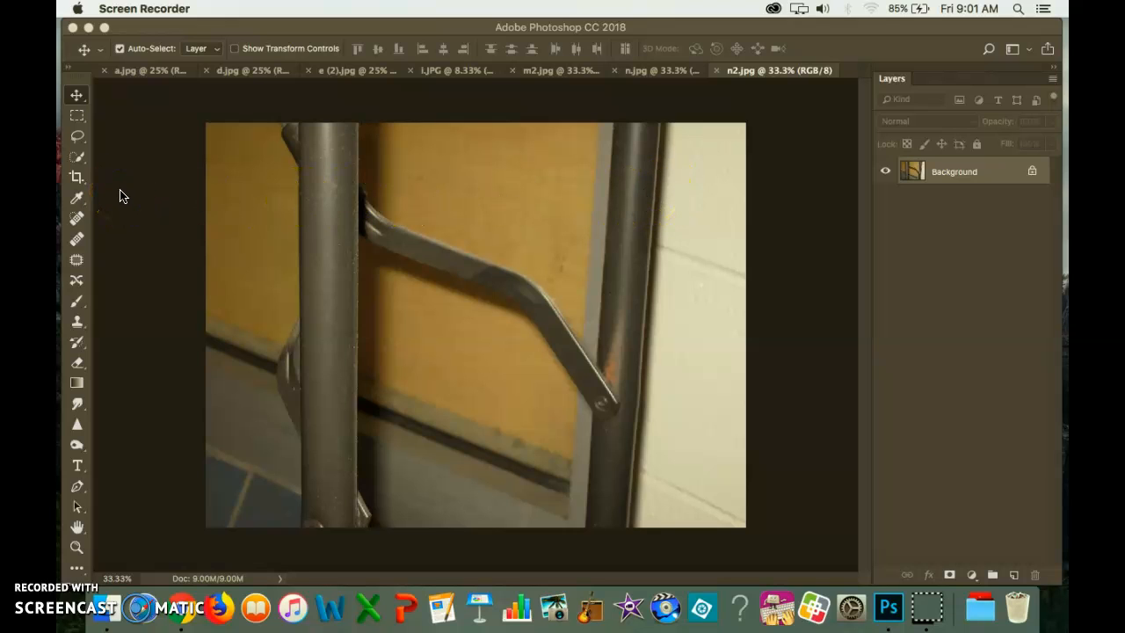
Set the Crop tool to W x H x Resolution with a width of 4 in, height of 5 in and 300 px/in
click(76, 178)
click(77, 178)
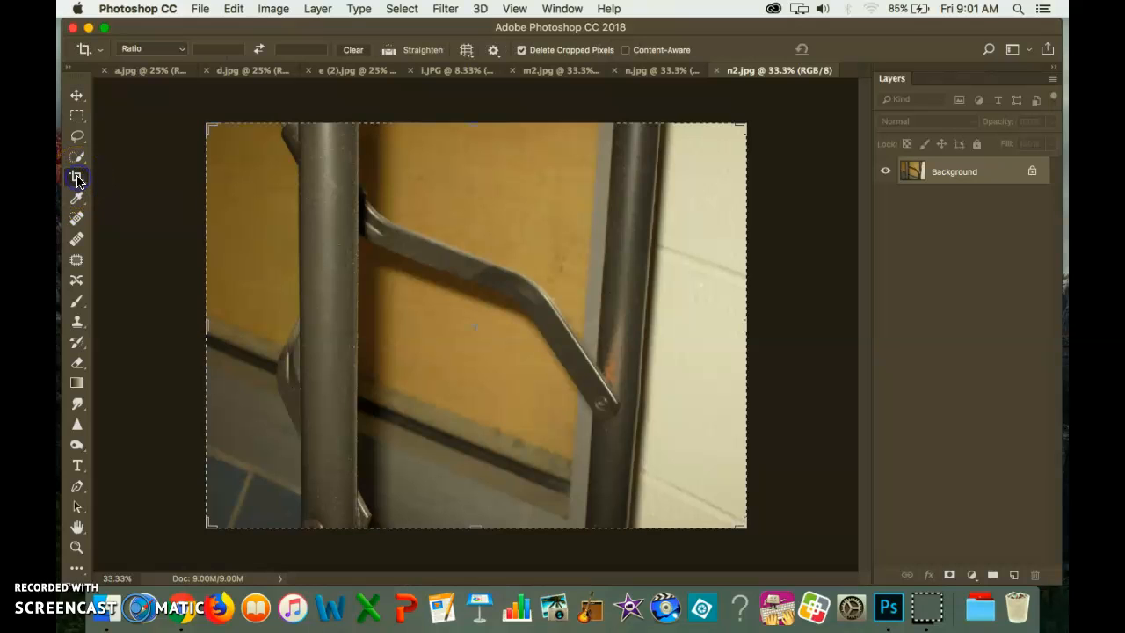
click(183, 51)
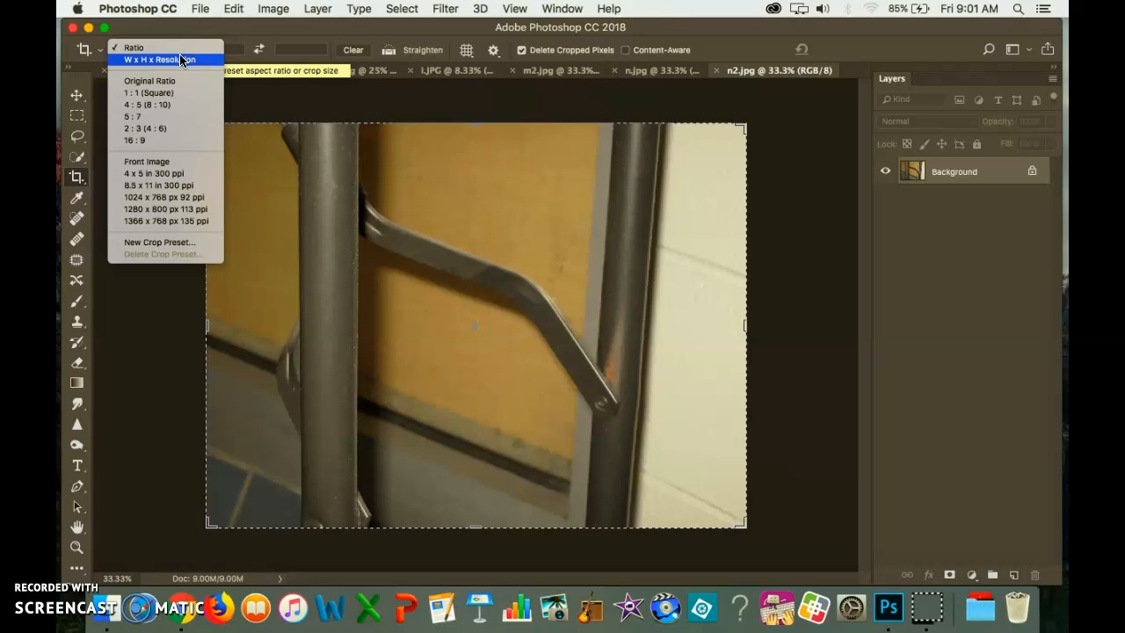
click(180, 60)
click(231, 50)
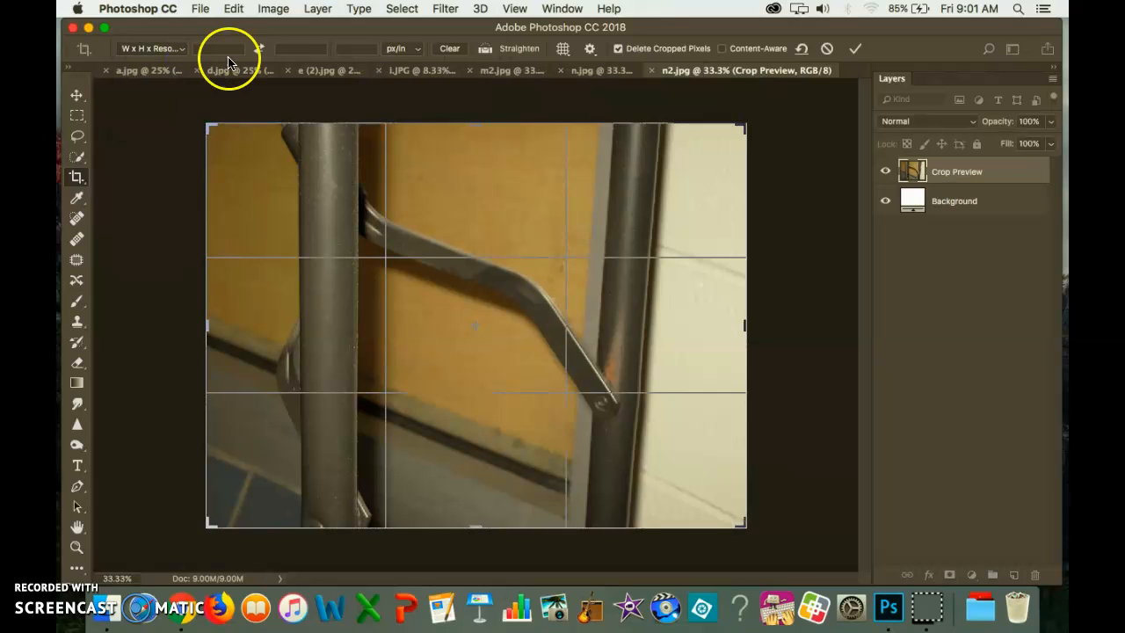
click(242, 51)
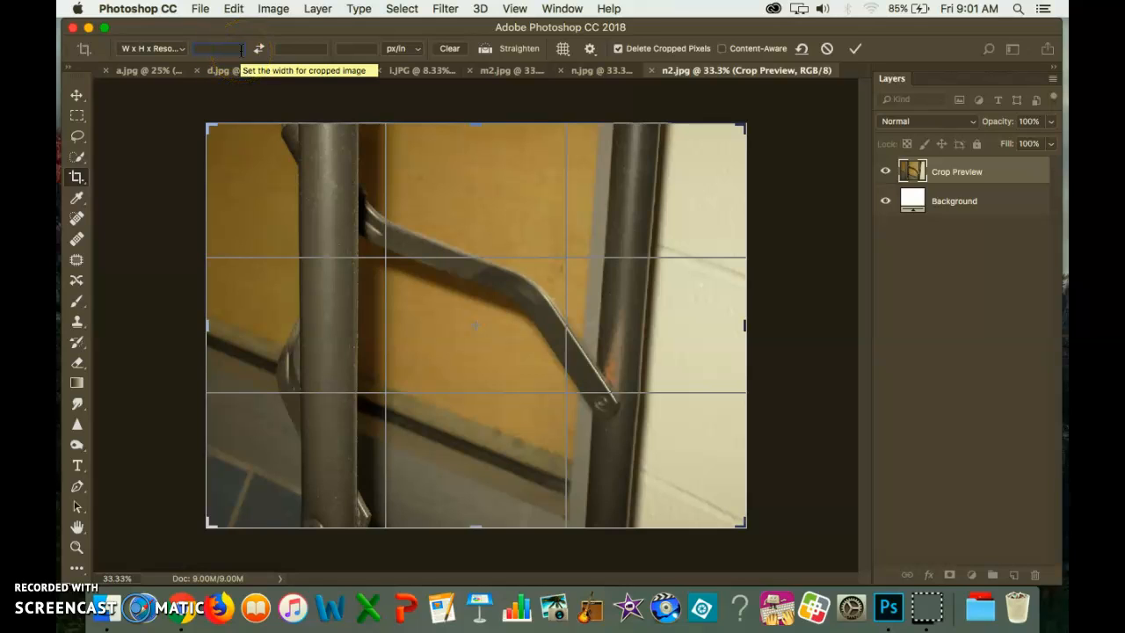
text(4)
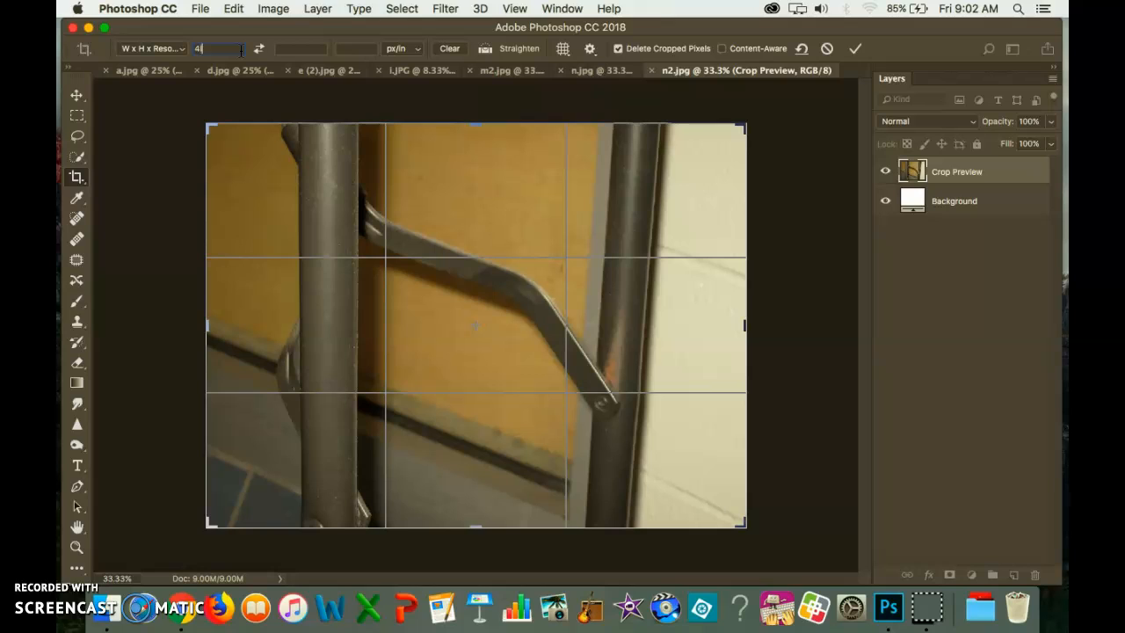
text(in)
click(285, 50)
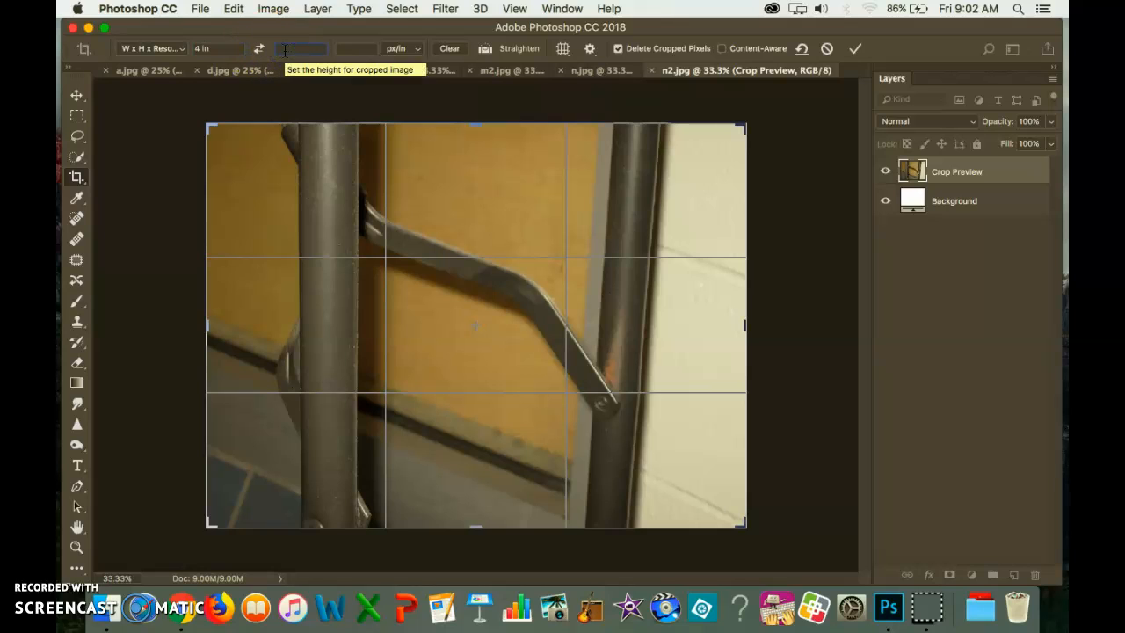
text(5)
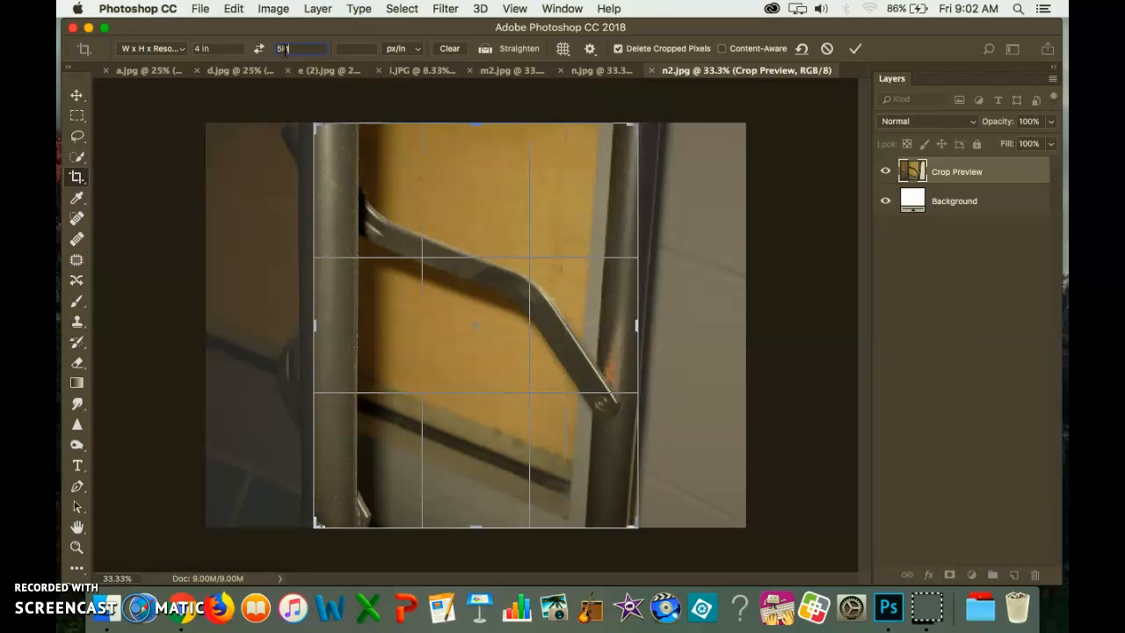
text(in)
click(367, 49)
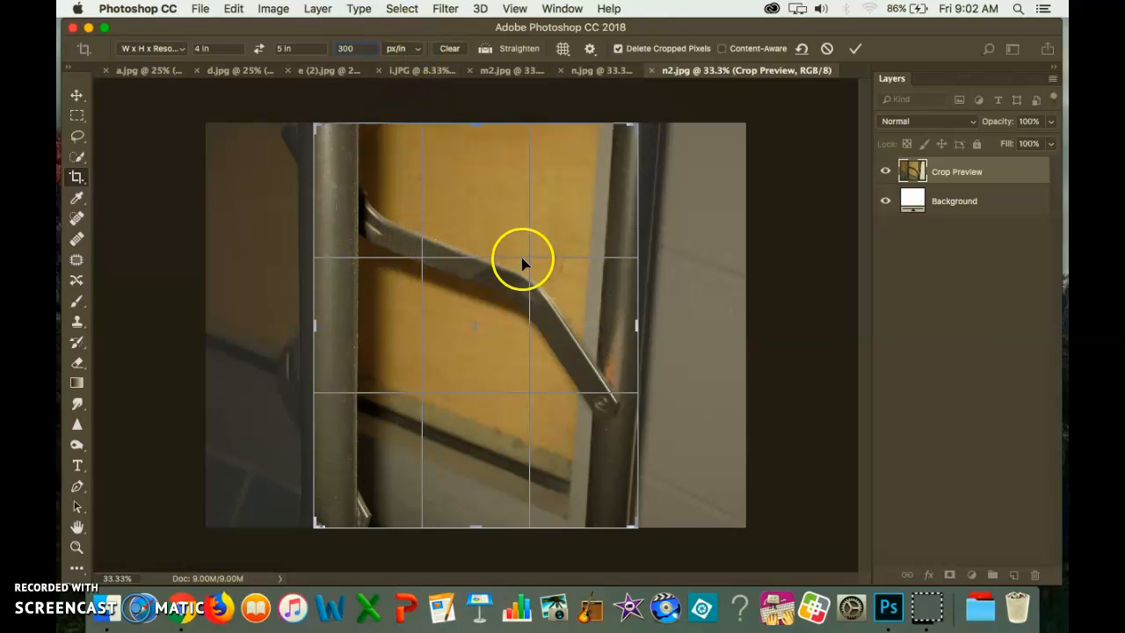
Shrink the crop frame from its corner and shift the photo beneath it
click(504, 220)
drag(504, 219, 477, 219)
drag(633, 127, 667, 118)
drag(600, 141, 594, 144)
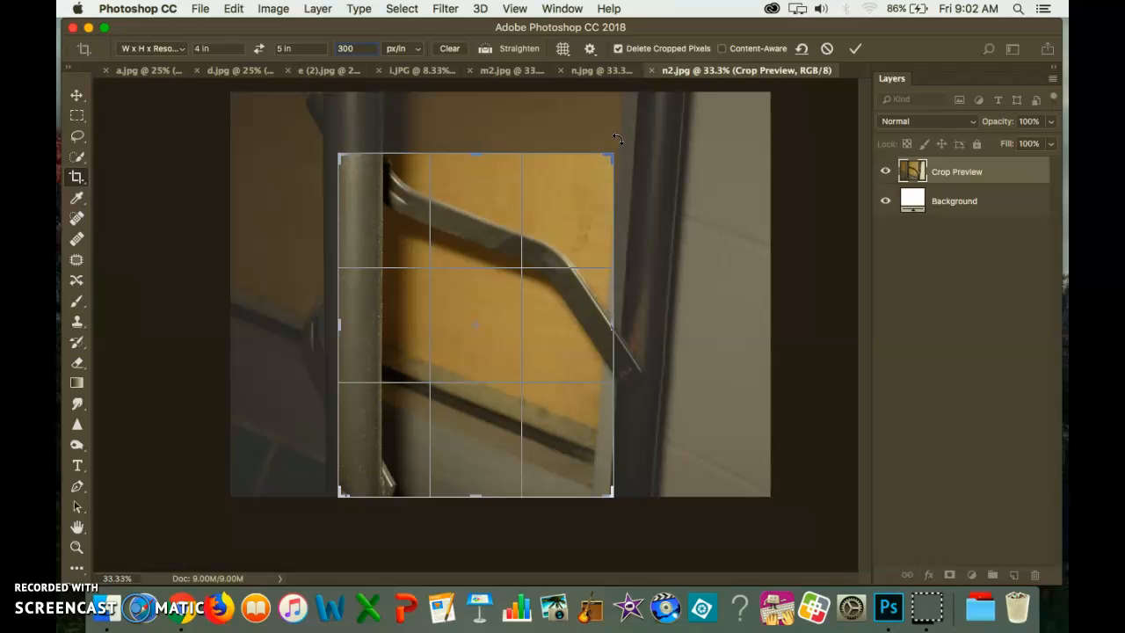
Try rotating the photo about a quarter turn within the crop frame, then rotate it back upright
drag(622, 141, 640, 447)
drag(550, 385, 512, 350)
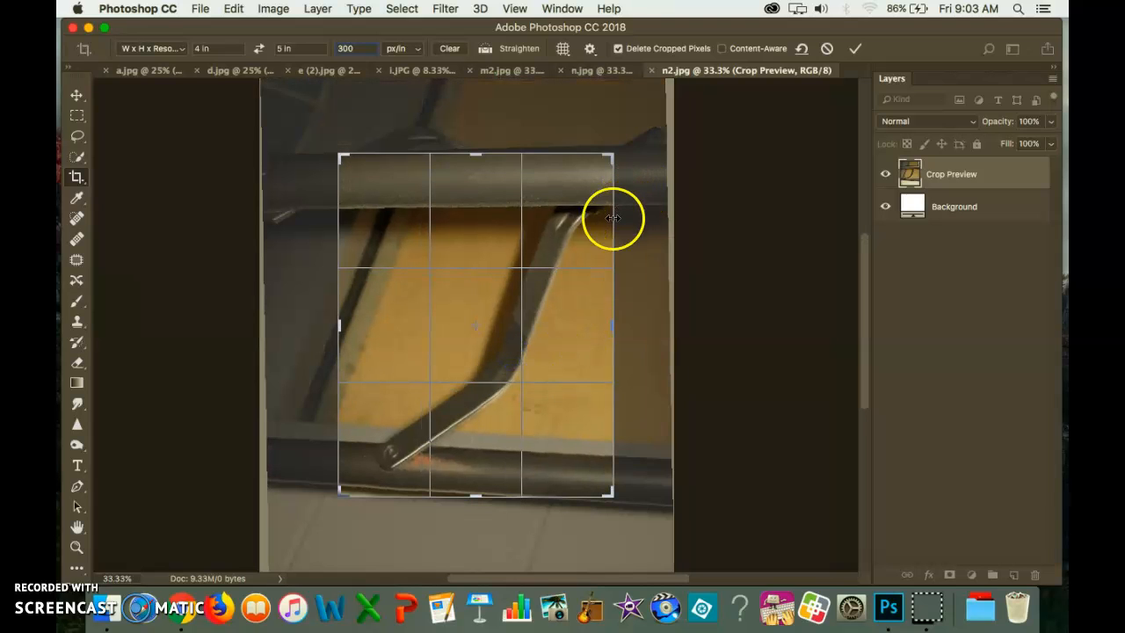
drag(644, 206, 343, 144)
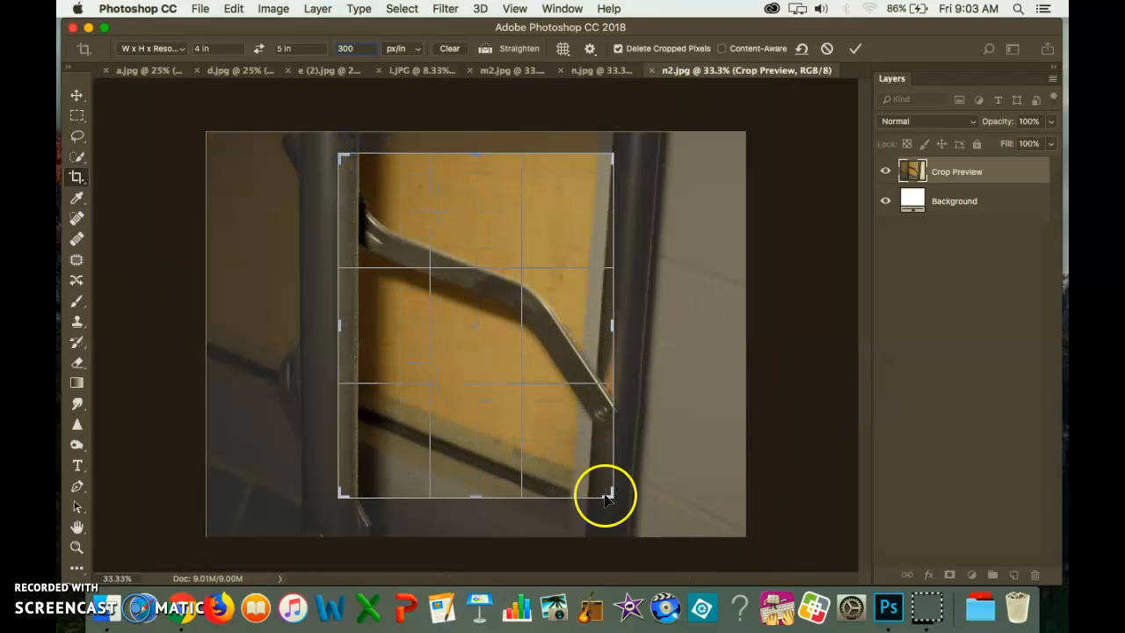
Enlarge the crop frame to nearly the photo's full height, position it around the bent metal bar between the two posts, and apply the crop
drag(630, 511, 633, 415)
drag(574, 356, 567, 352)
drag(618, 500, 635, 523)
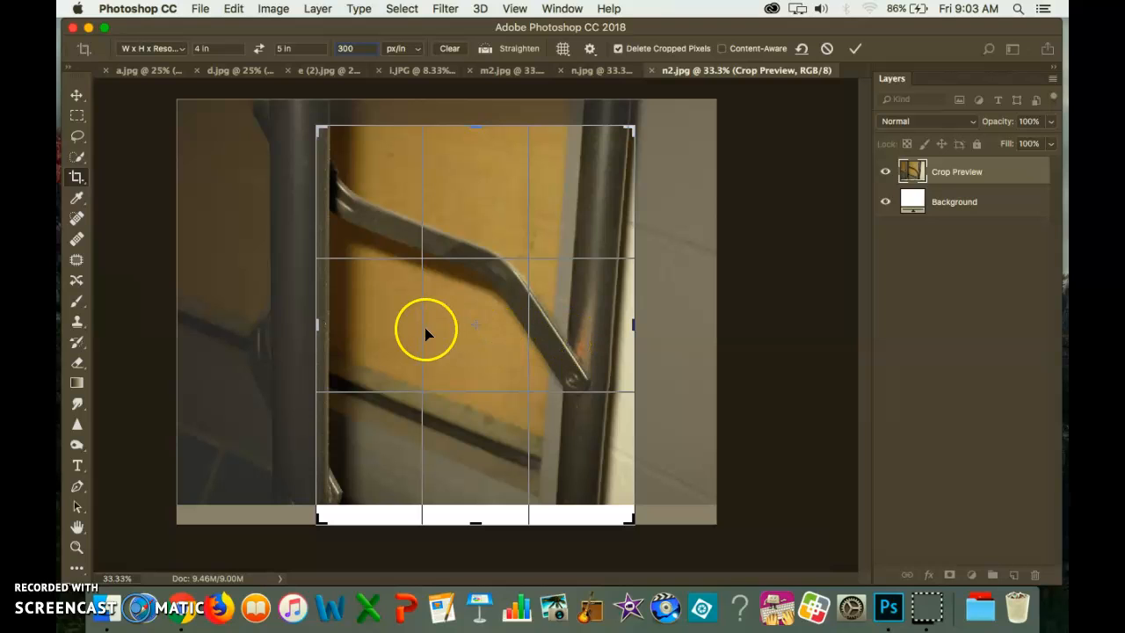
drag(448, 326, 461, 349)
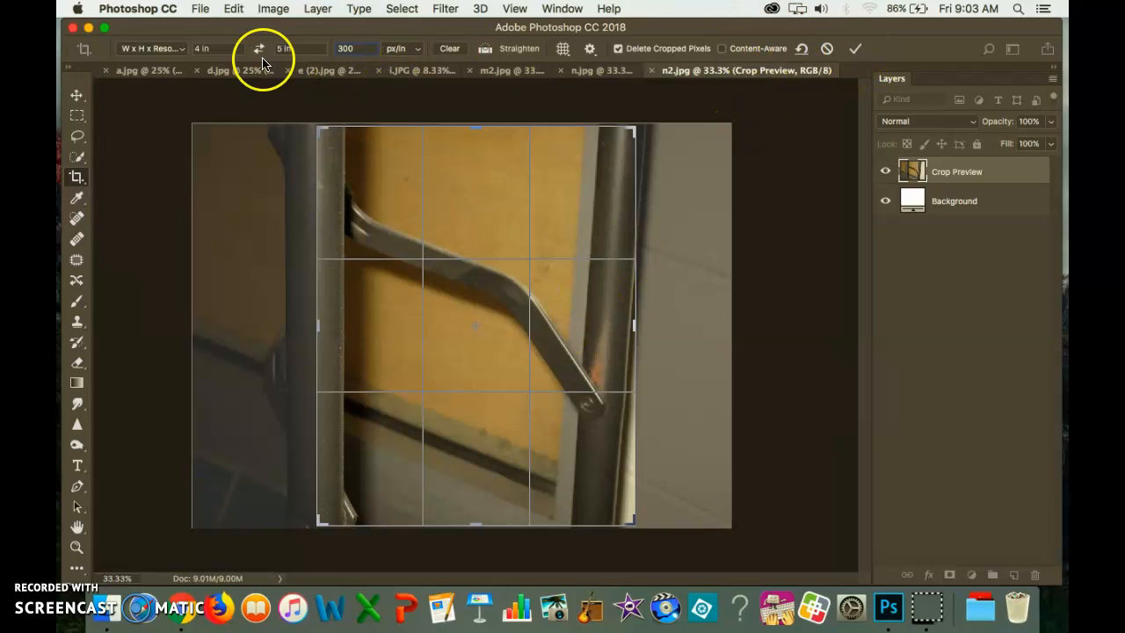
click(857, 54)
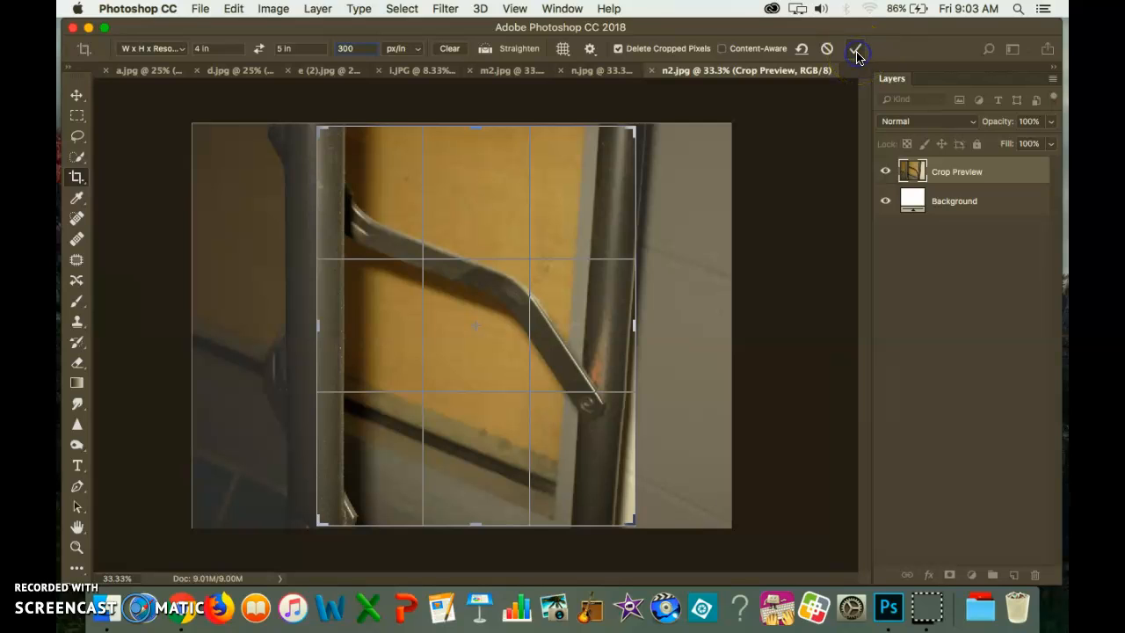
click(858, 54)
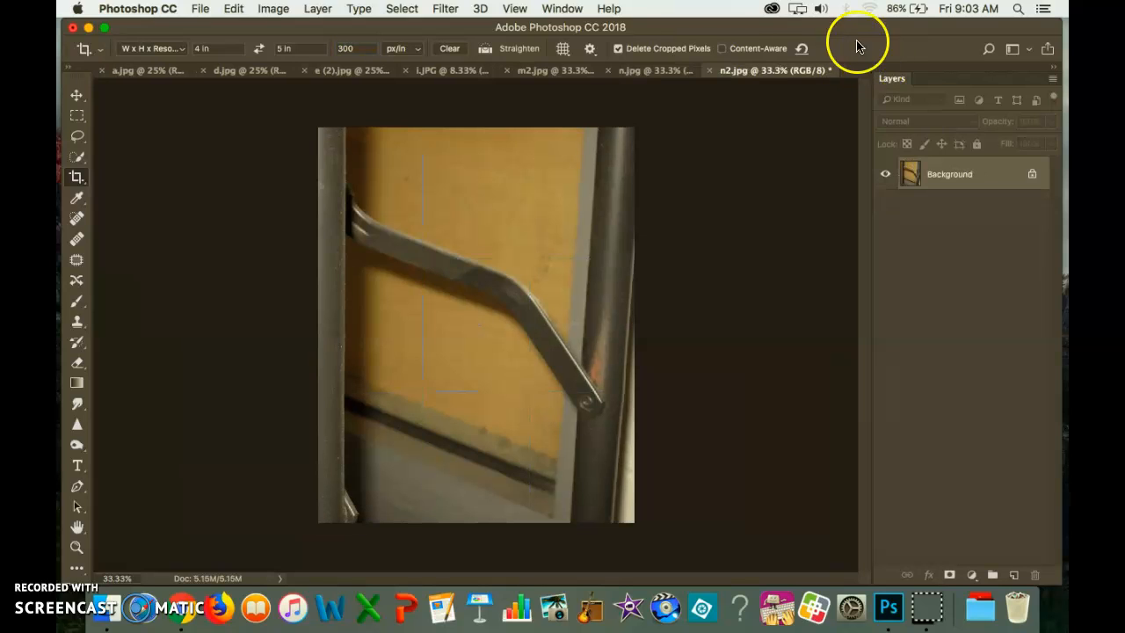
Save the cropped photo as a JPEG named "cropped n2.jpg" in the Visual Alphabet folder, with quality 8 (High) and Baseline ("Standard") format
click(201, 10)
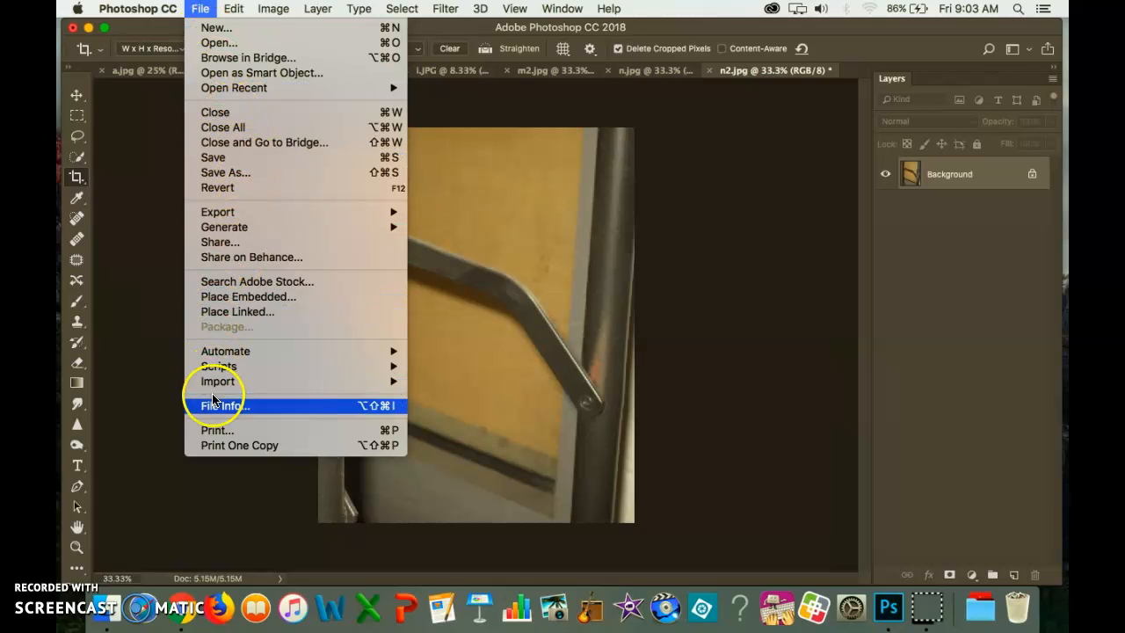
click(274, 173)
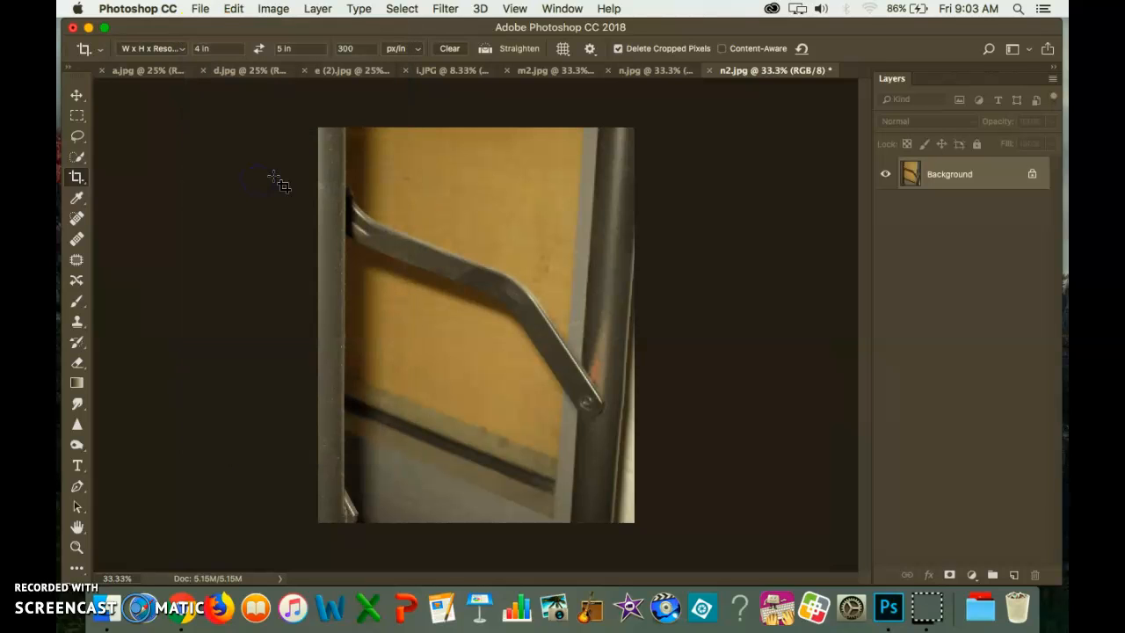
click(307, 160)
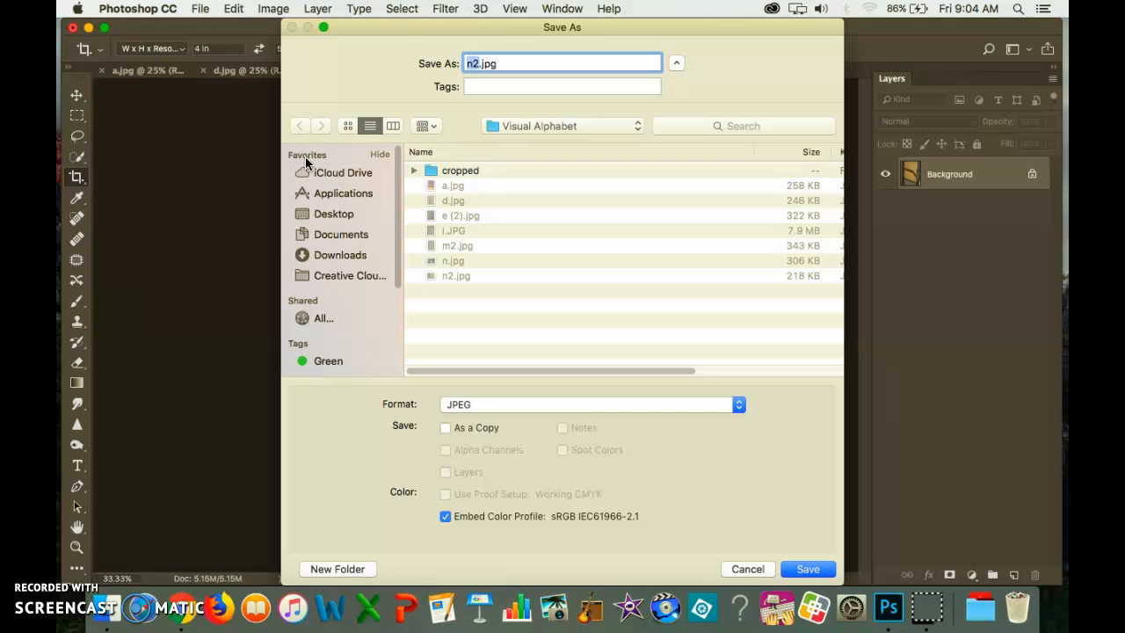
click(445, 163)
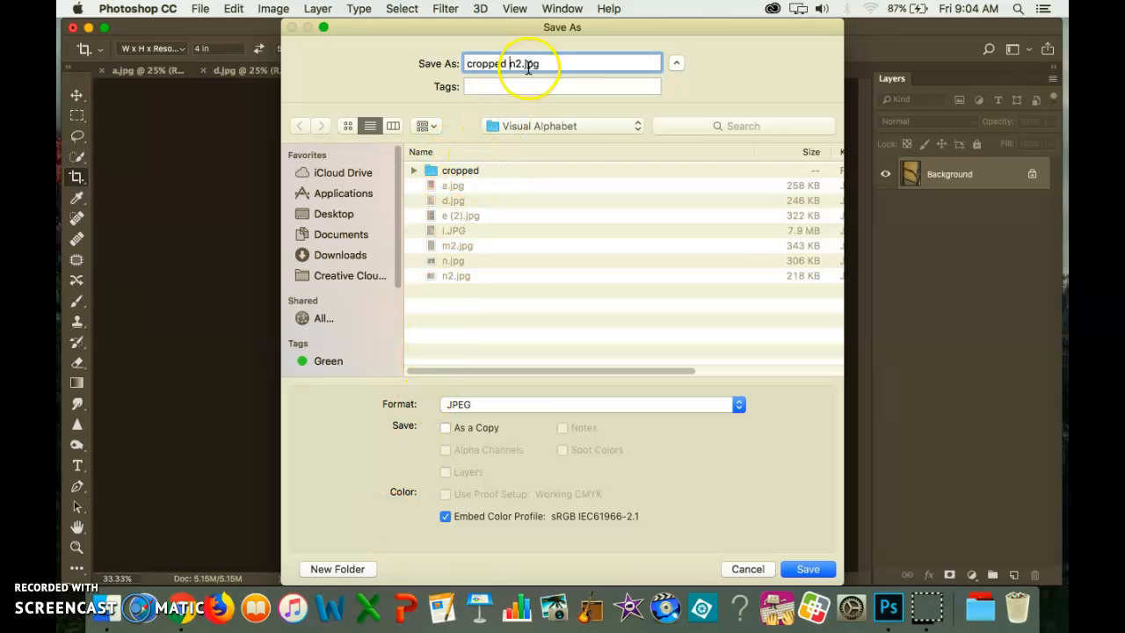
click(808, 569)
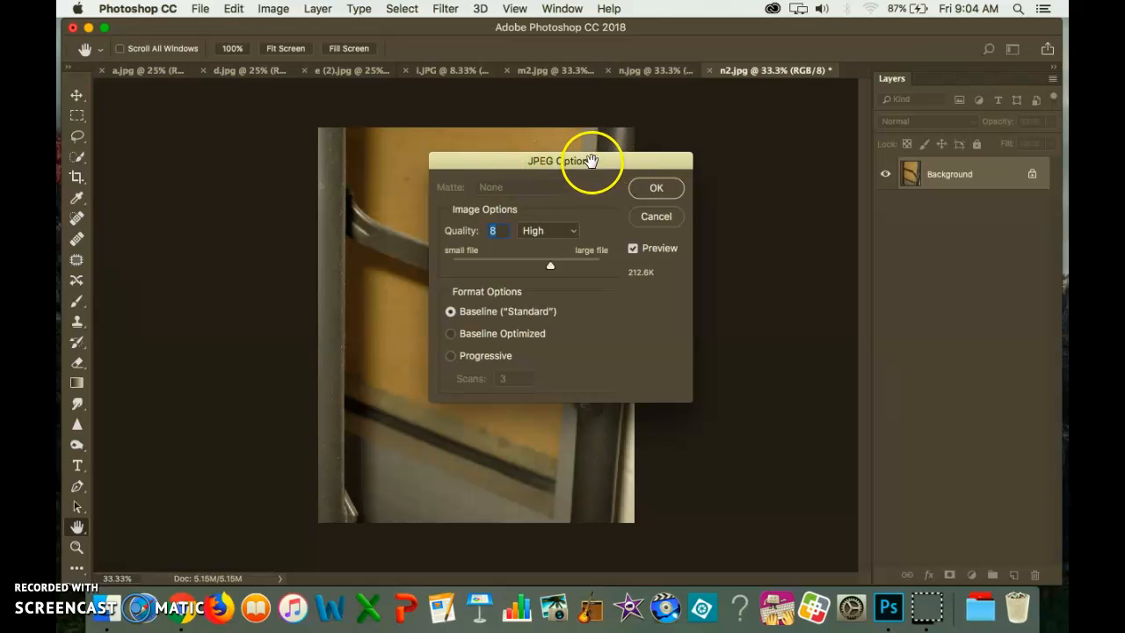
click(655, 189)
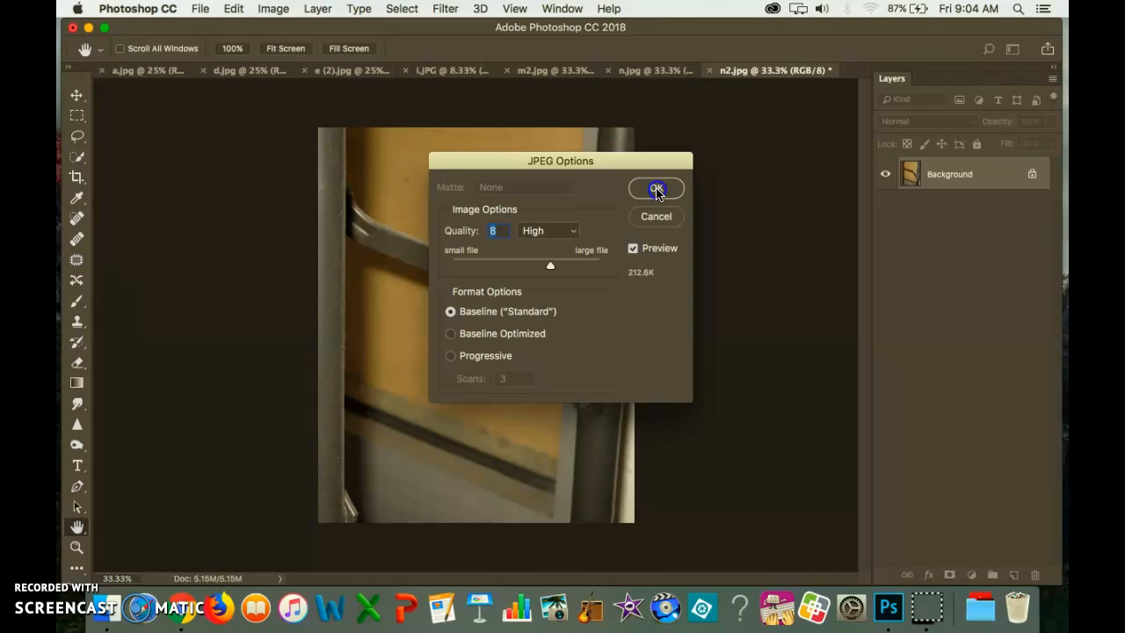
click(657, 190)
key(c)
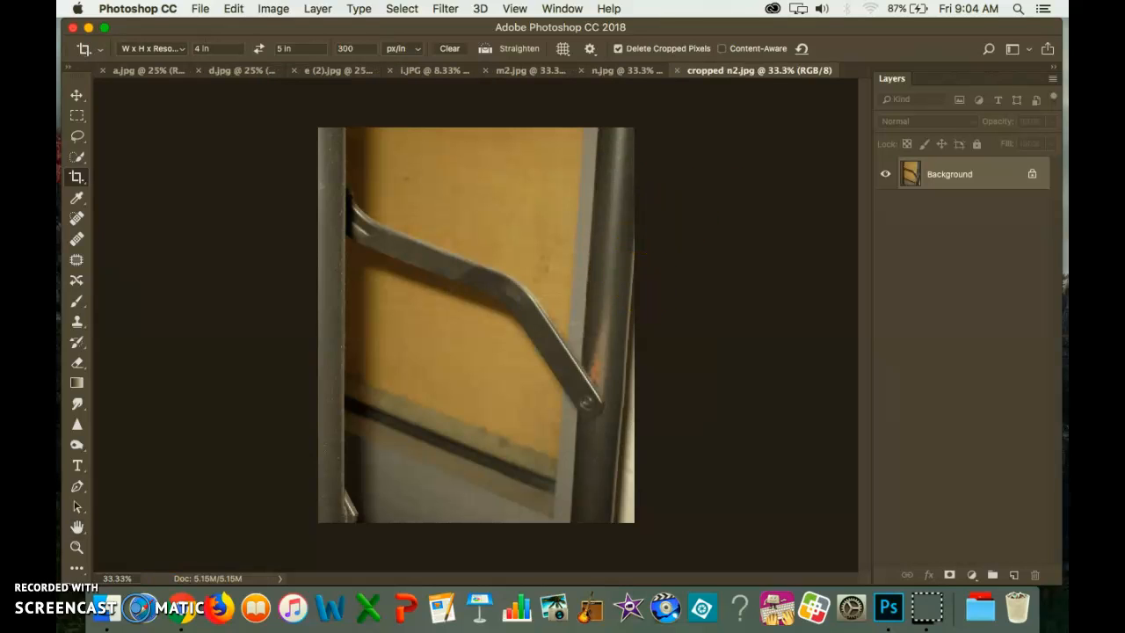
Minimize Photoshop and open the Visual Alphabet folder inside GRAPHIC DESIGN in Finder
click(88, 27)
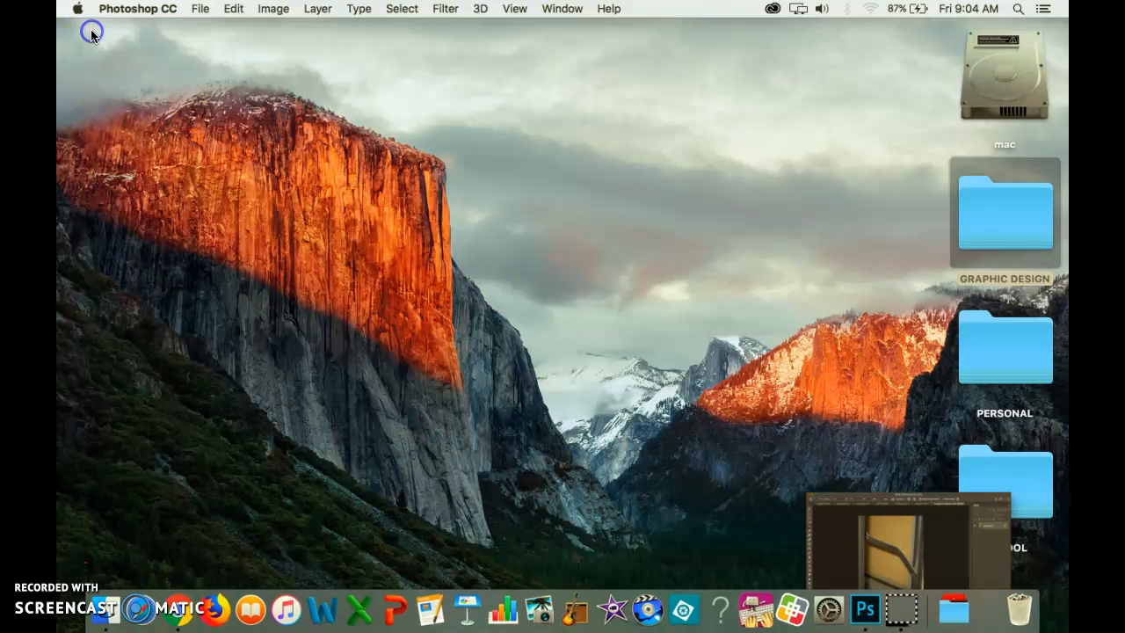
click(1019, 200)
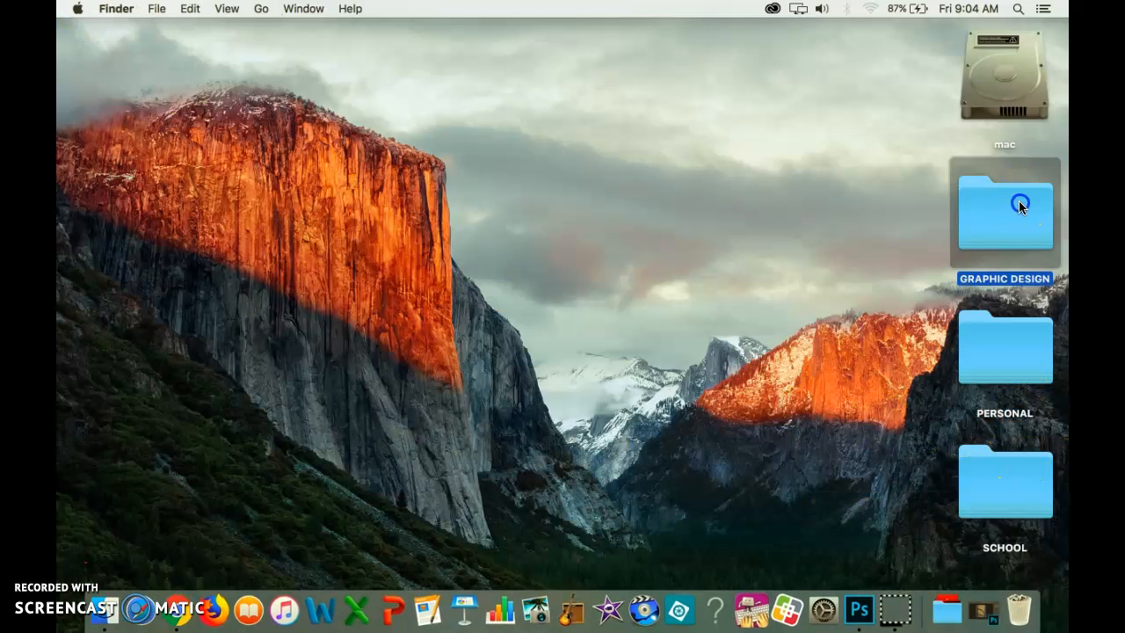
double_click(1018, 216)
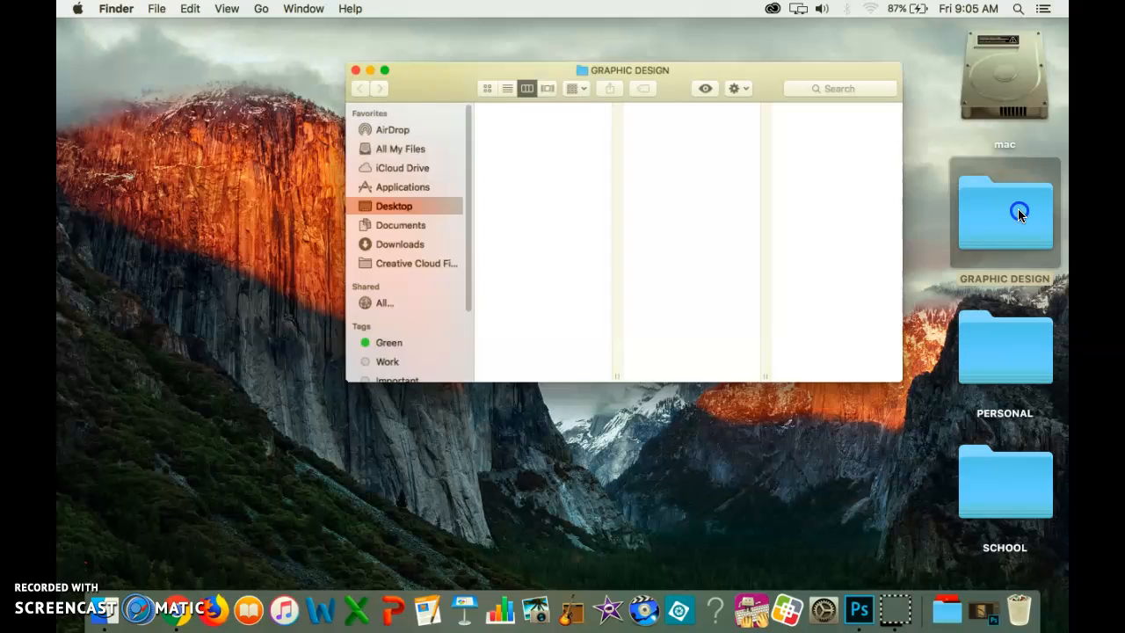
click(624, 129)
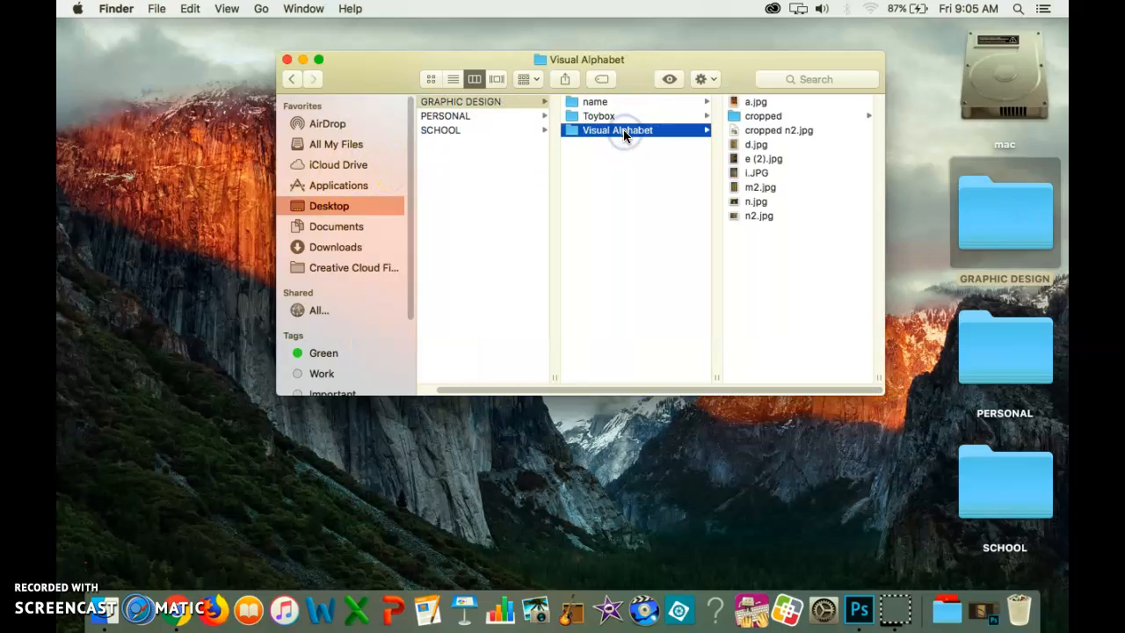
Compare the previews of n2.jpg and cropped n2.jpg, and open the original n2.jpg in Preview
click(749, 216)
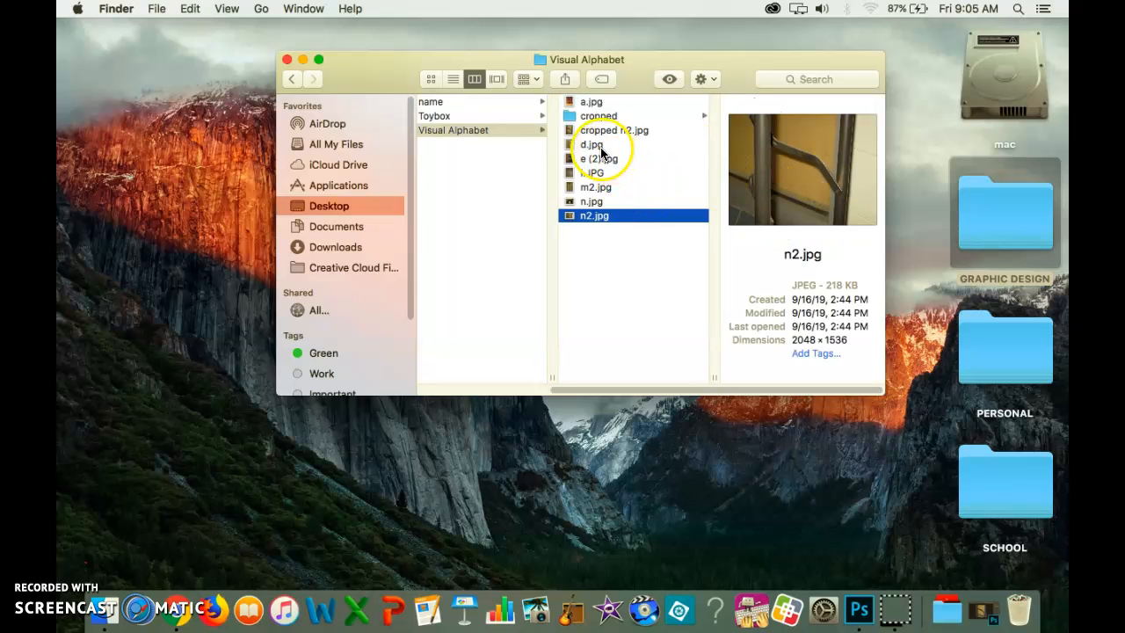
click(620, 130)
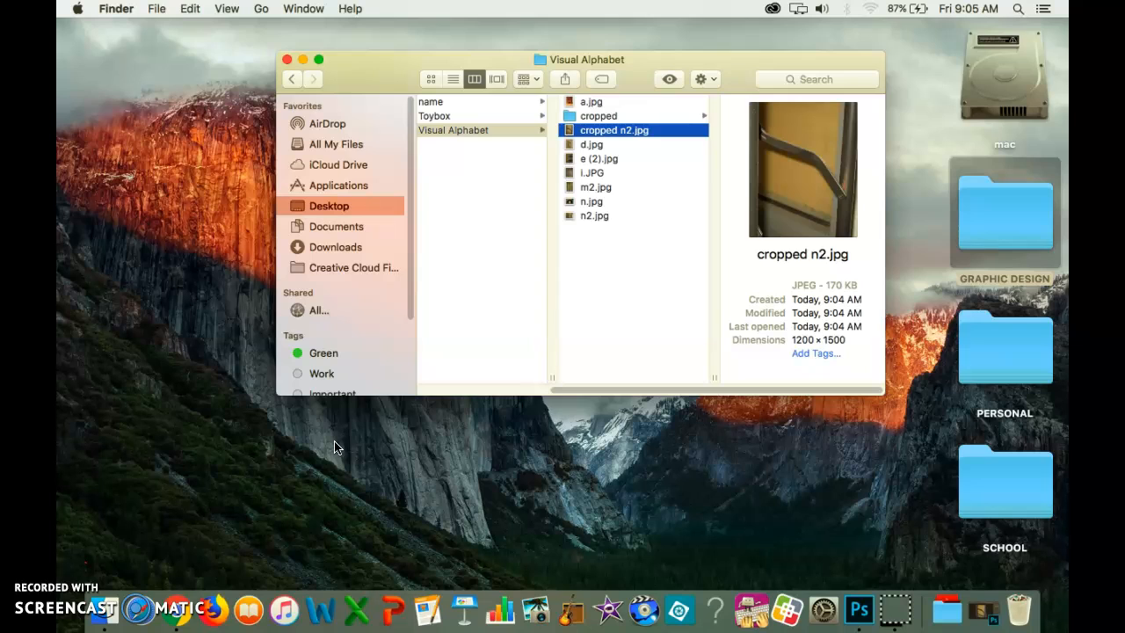
key(alt+Down)
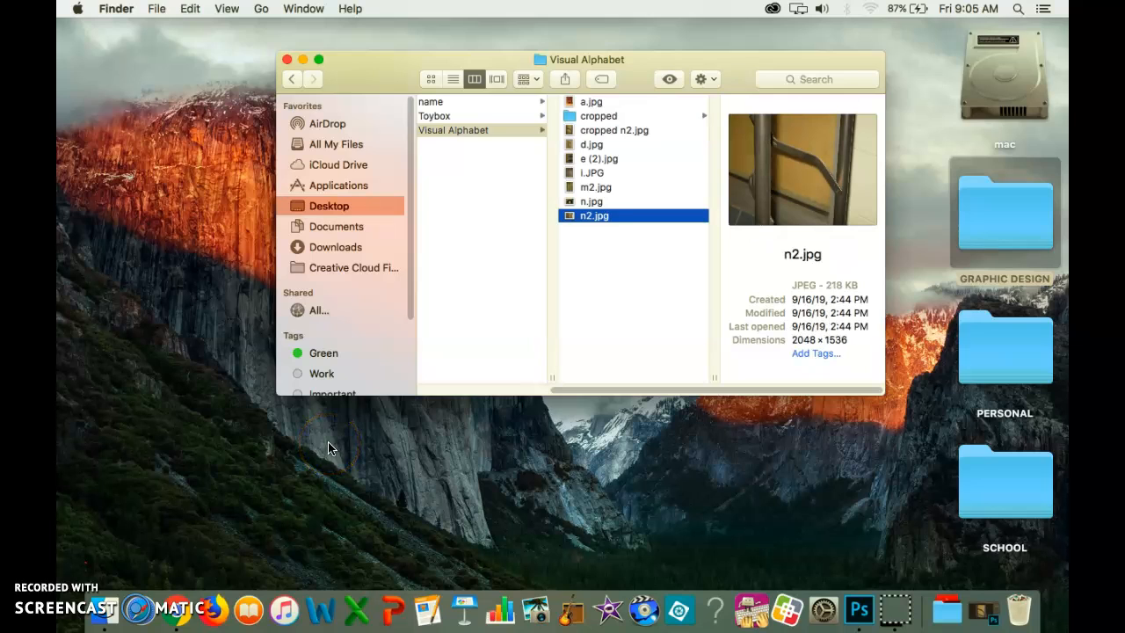
key(super+o)
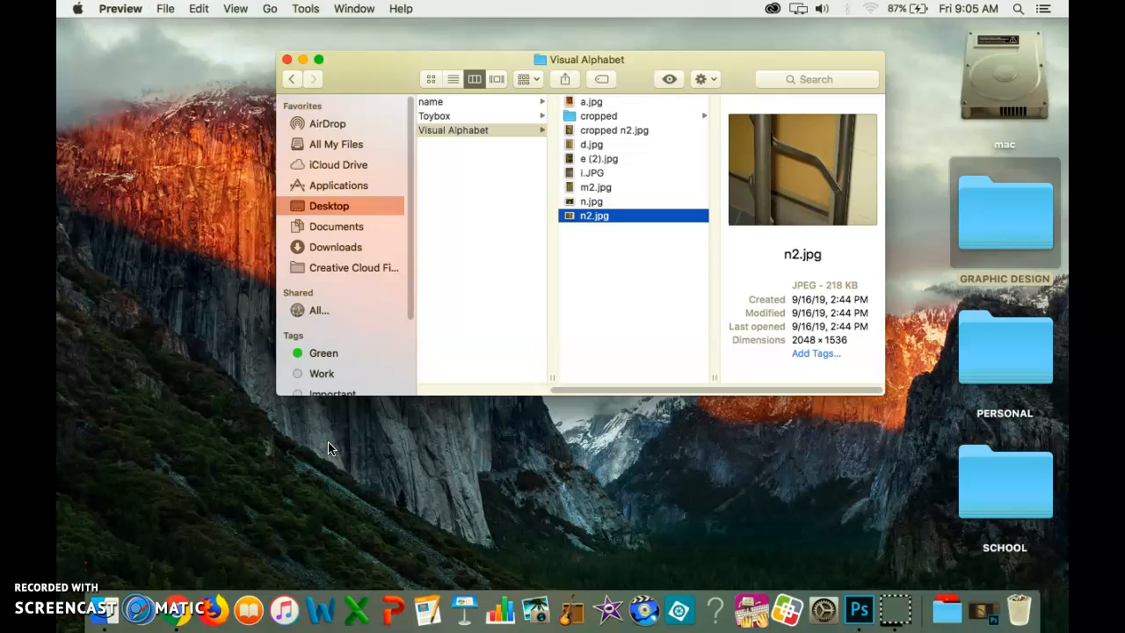